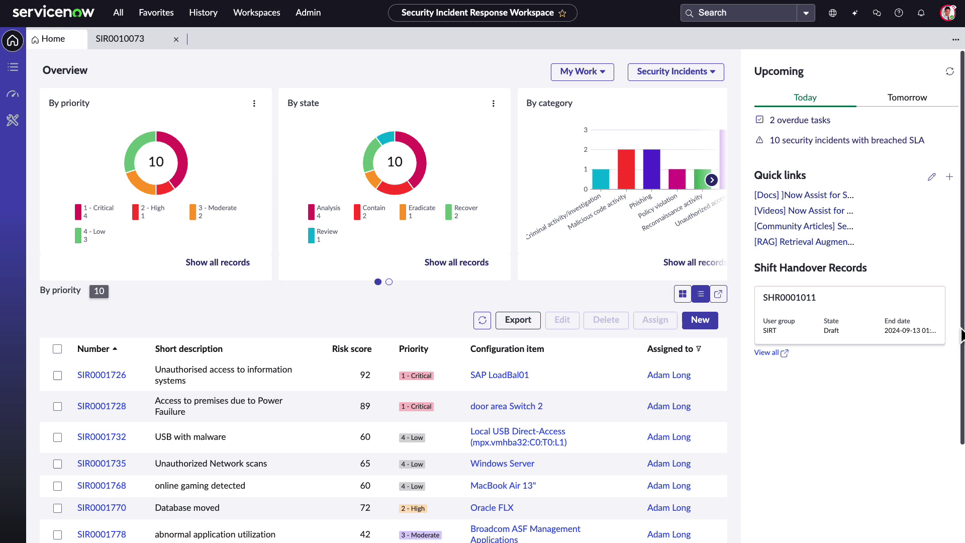
# Step: Scroll down the Overview list of security incidents toward SIR0010073
pyautogui.scroll(-3, 962, 345)
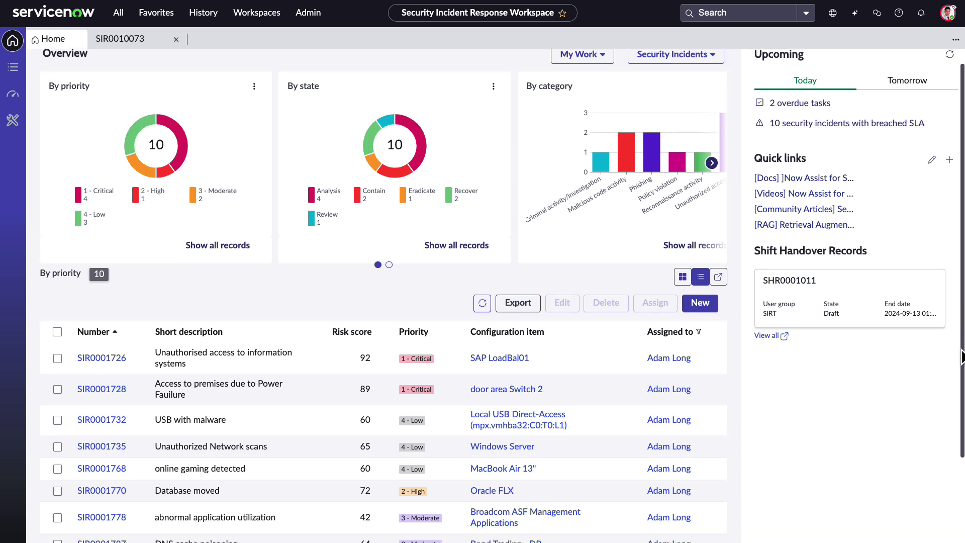
pyautogui.scroll(-1, 502, 296)
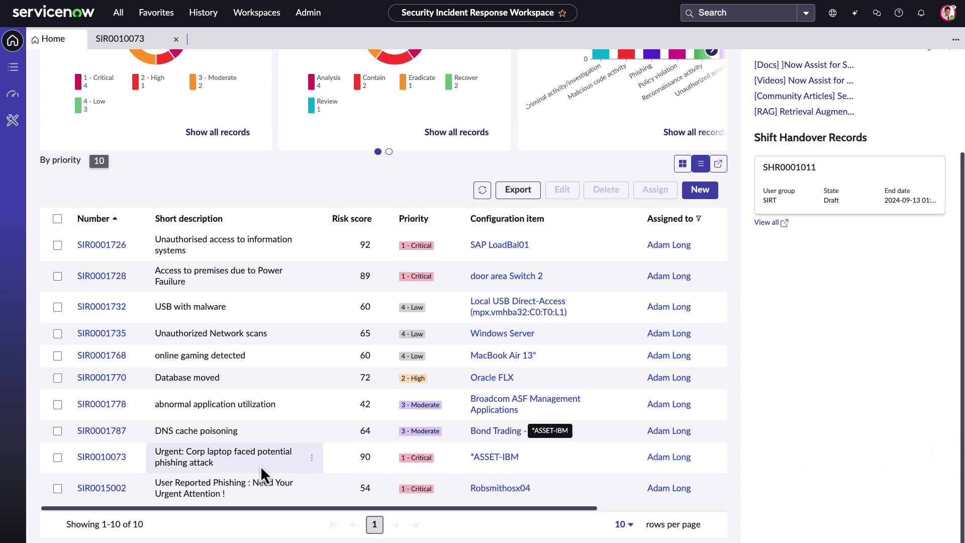
pyautogui.click(98, 458)
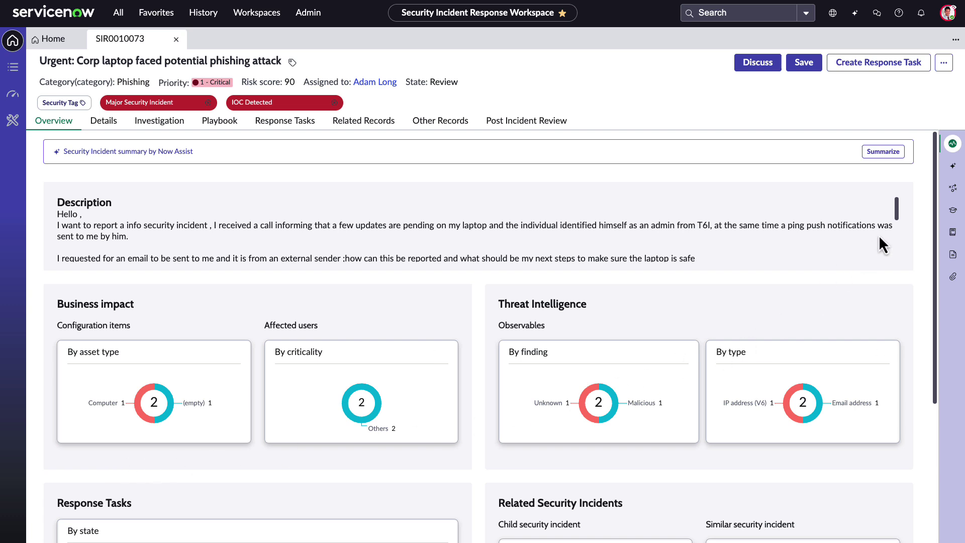
pyautogui.moveTo(898, 208); pyautogui.dragTo(895, 252)
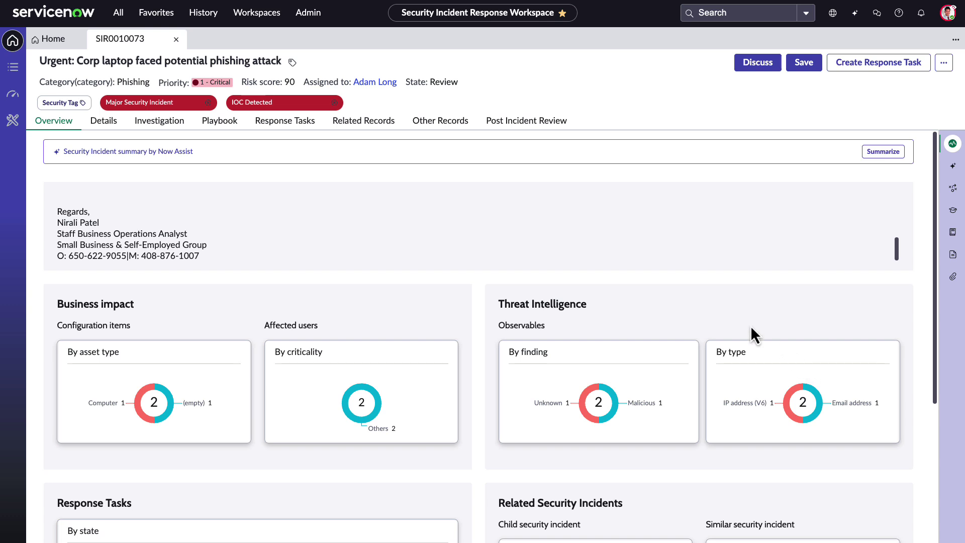
pyautogui.click(366, 132)
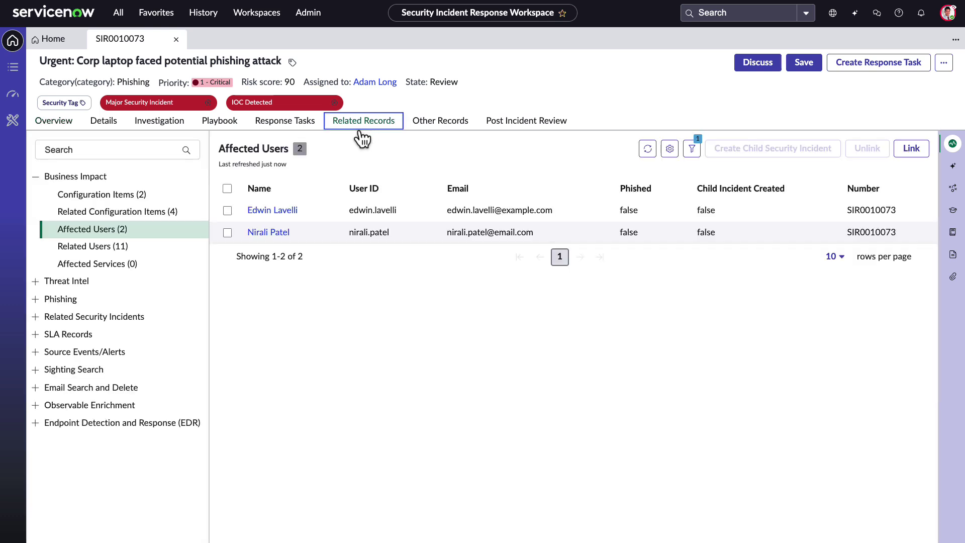
pyautogui.click(36, 282)
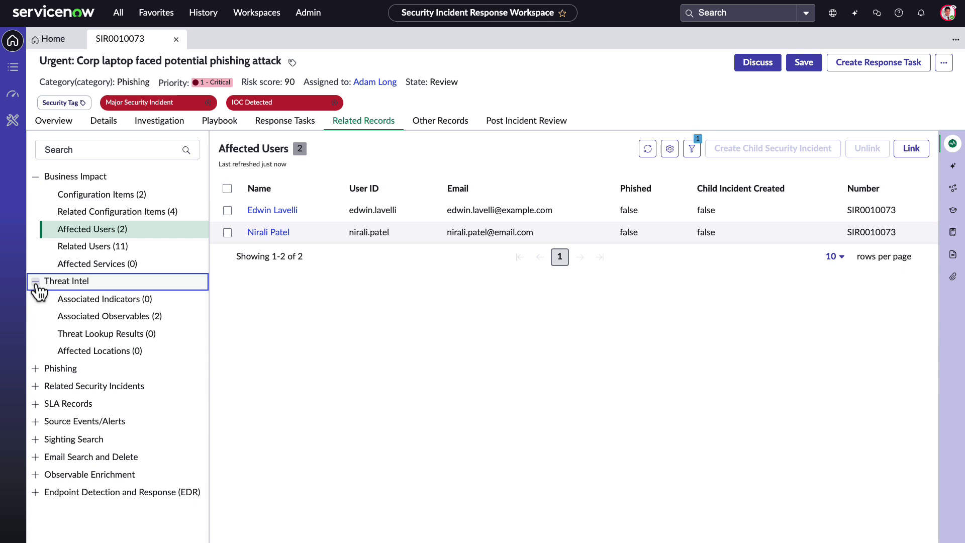
pyautogui.click(56, 315)
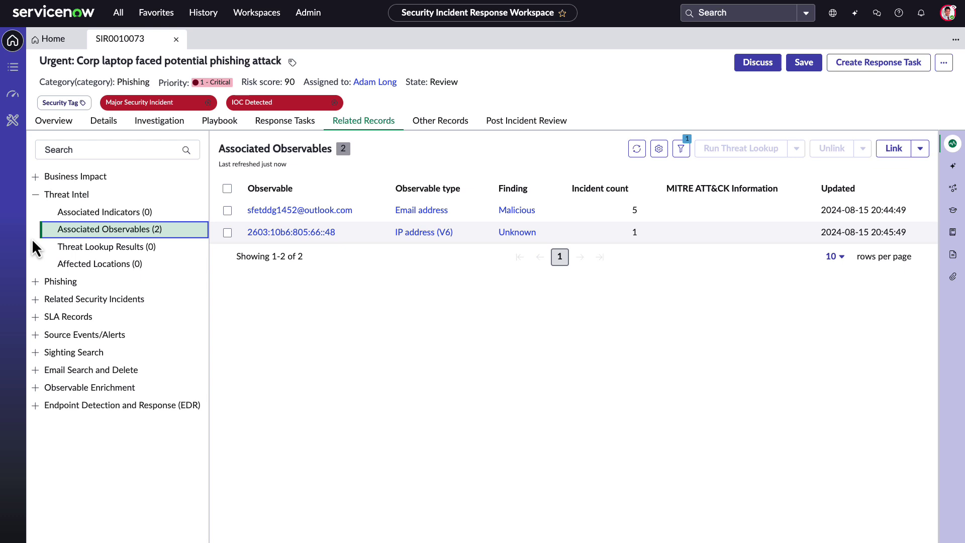
pyautogui.click(54, 126)
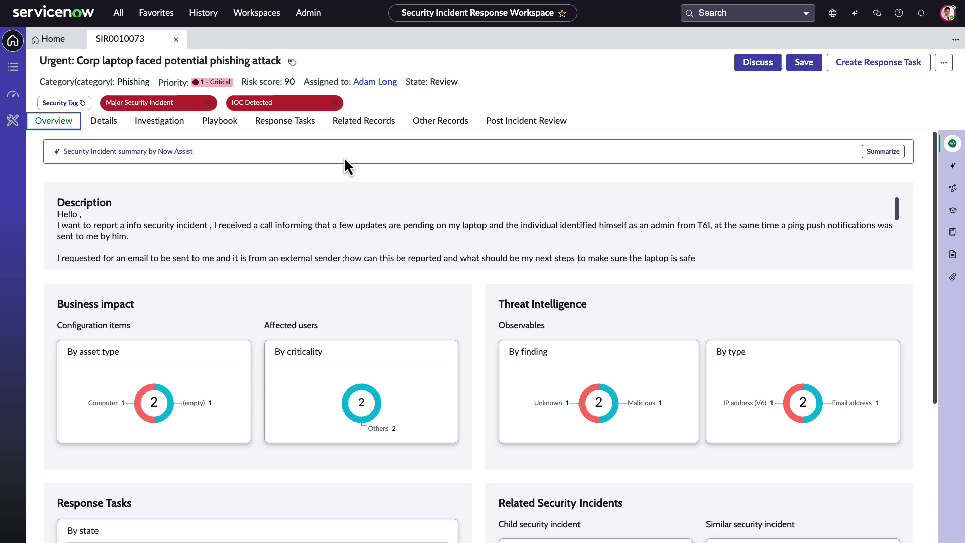
# Step: Generate a Now Assist summary of SIR0010073 and review its issue, observations and key actions
pyautogui.click(874, 152)
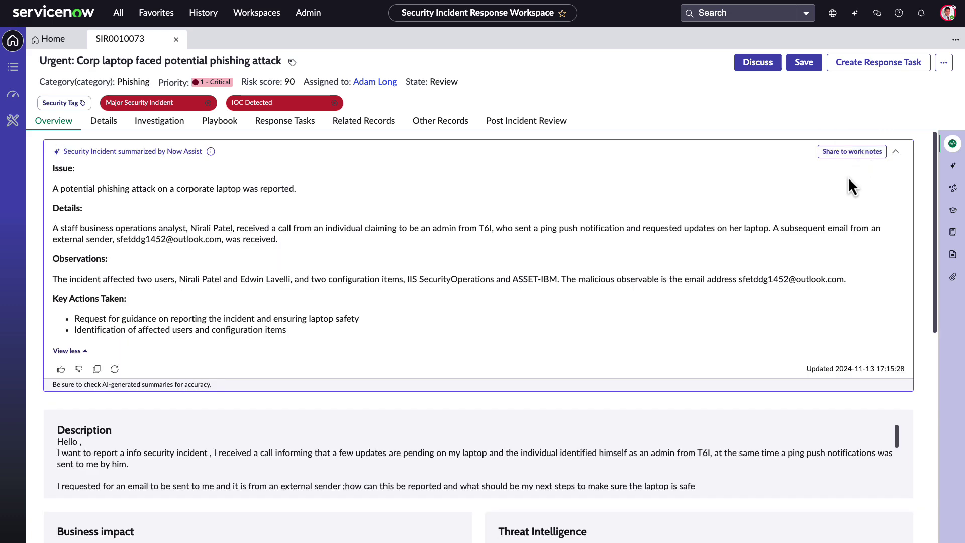
pyautogui.scroll(-1, 823, 229)
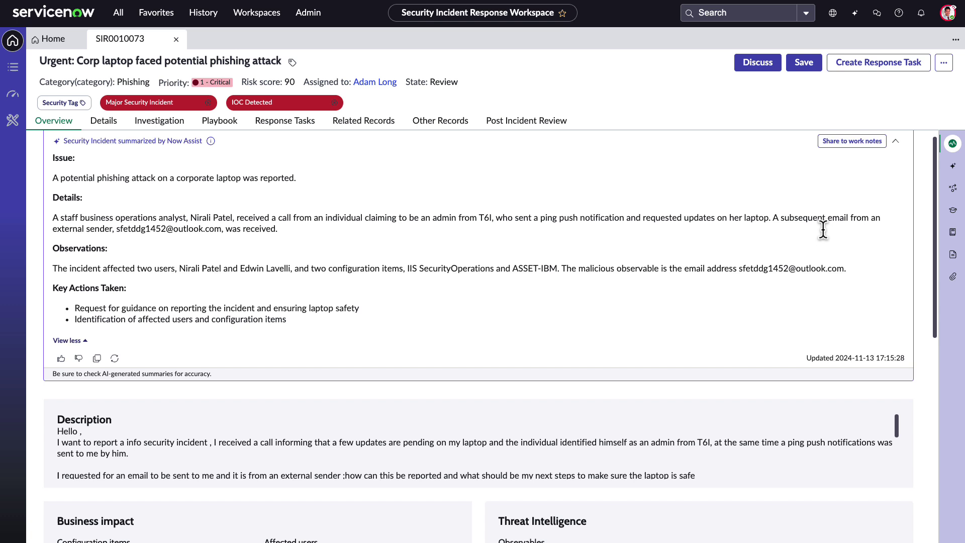
pyautogui.scroll(1, 824, 232)
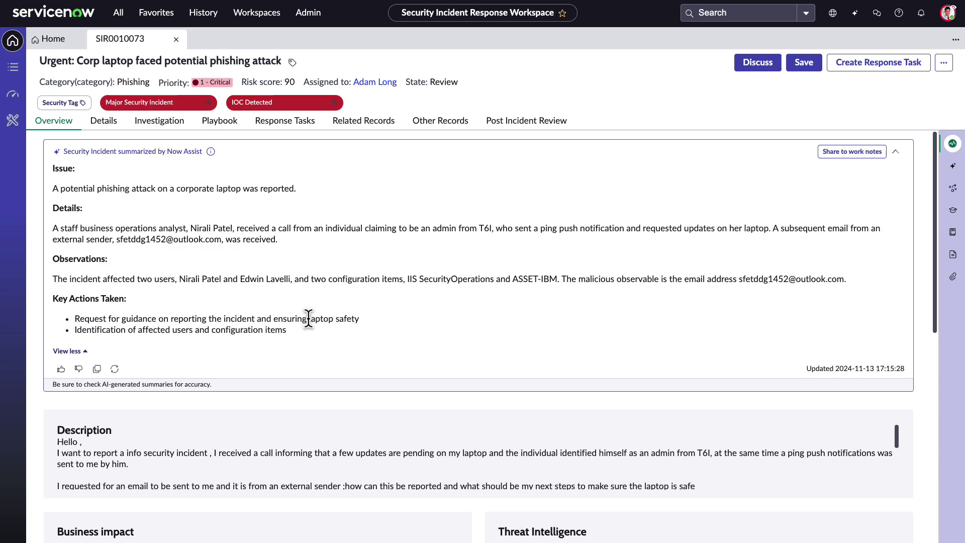
# Step: Share the Now Assist summary to work notes and review the editable draft text
pyautogui.click(850, 162)
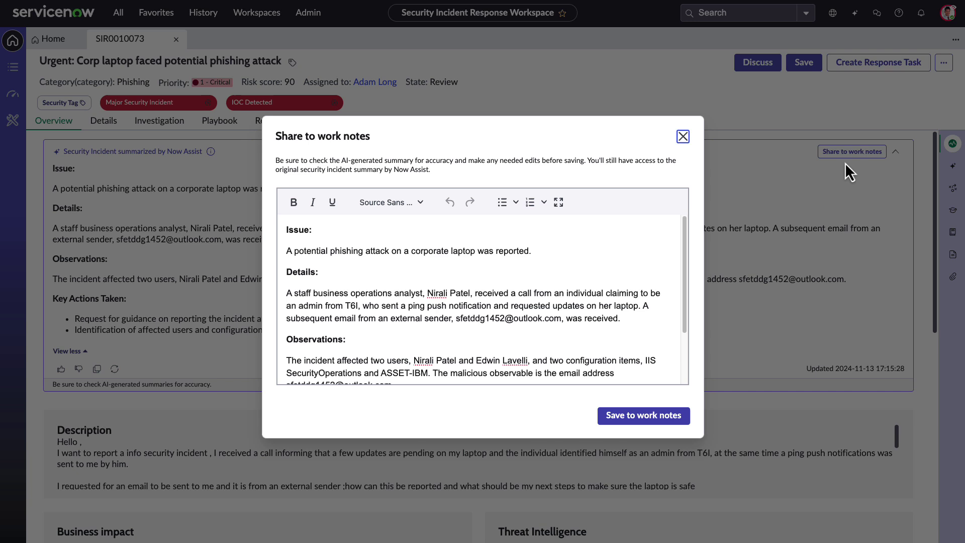
pyautogui.click(532, 253)
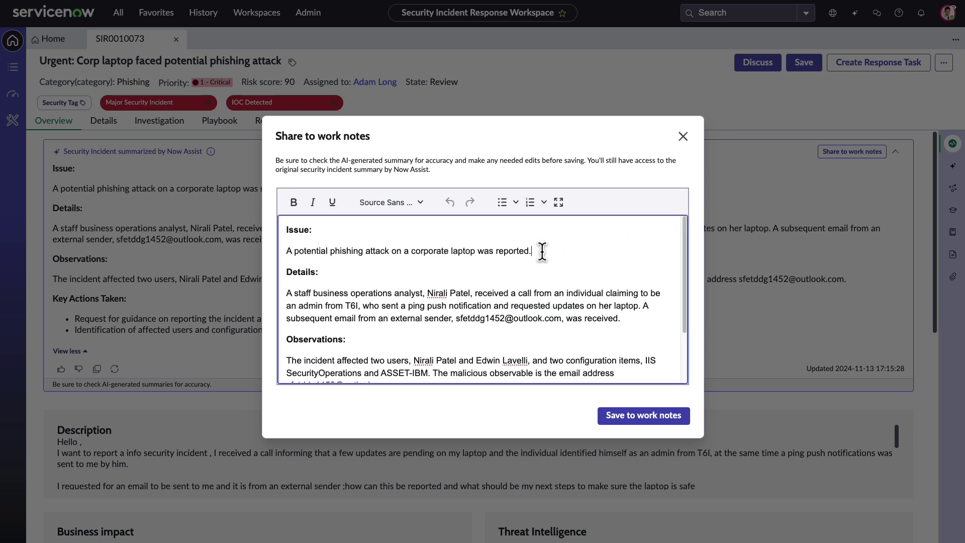
pyautogui.scroll(-3, 542, 251)
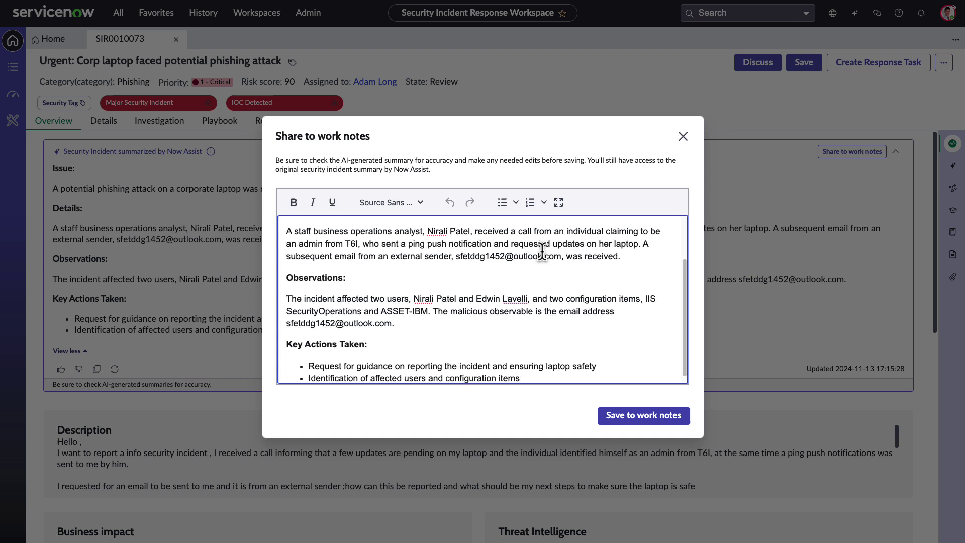
pyautogui.scroll(-1, 542, 251)
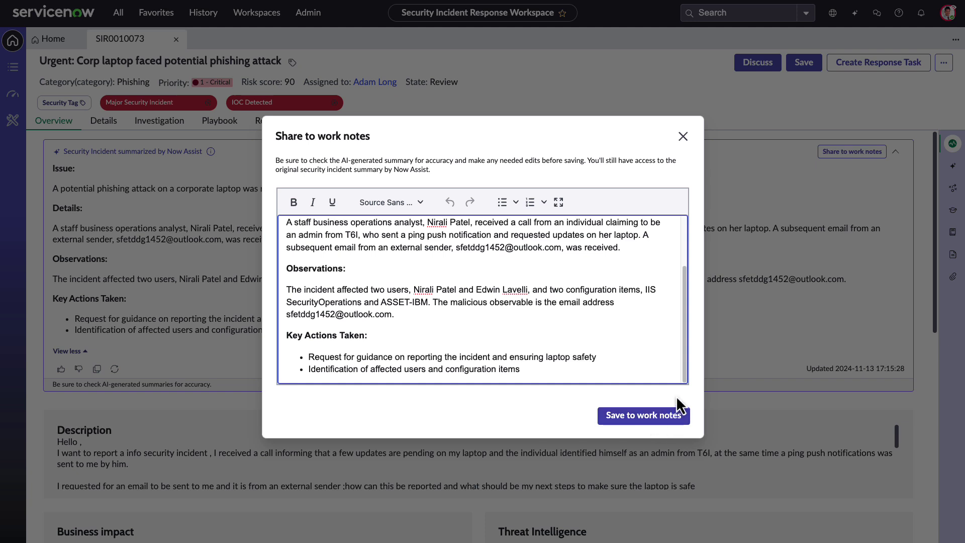
# Step: Dismiss the Share to work notes dialog, discarding the draft
pyautogui.click(684, 135)
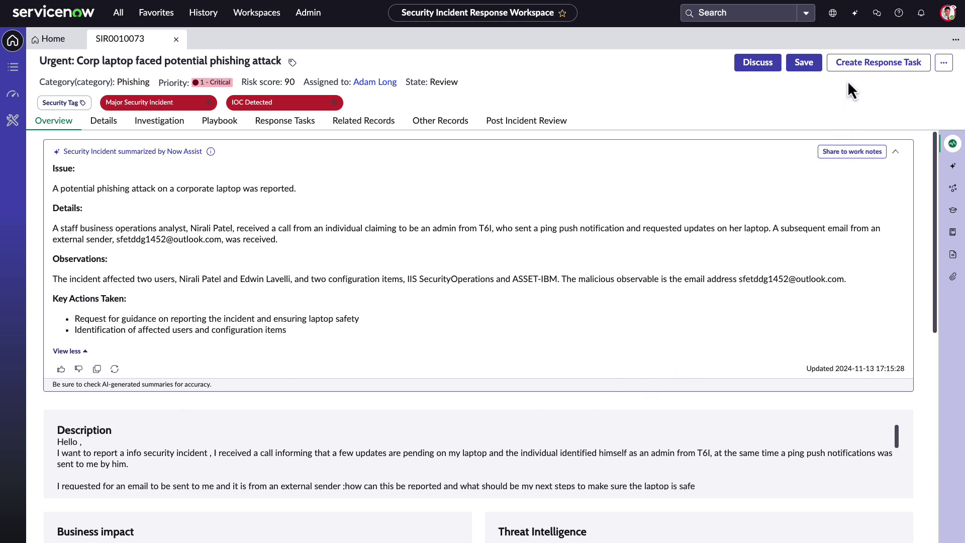
# Step: Have the Now Assist chat summarize SIR0010073 and expand the full reply
pyautogui.click(855, 15)
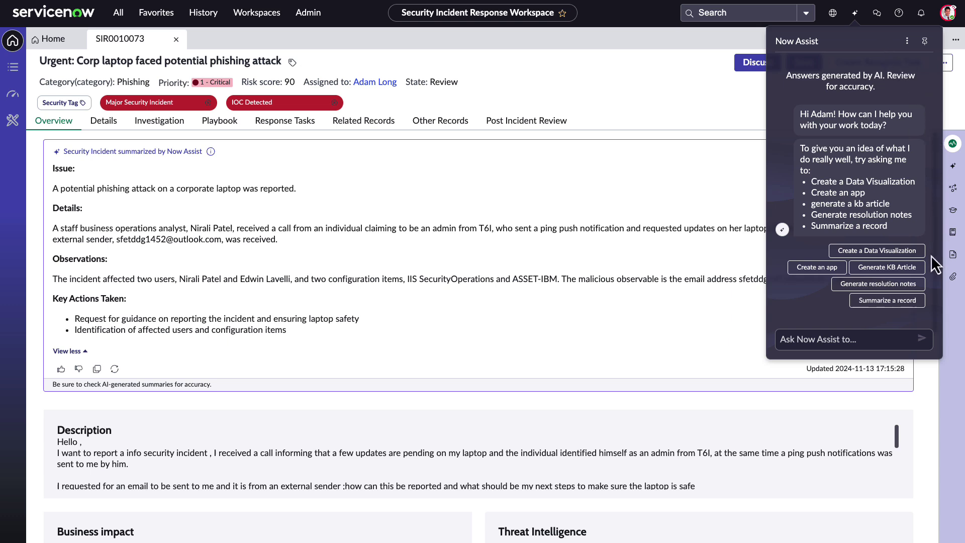
pyautogui.click(921, 303)
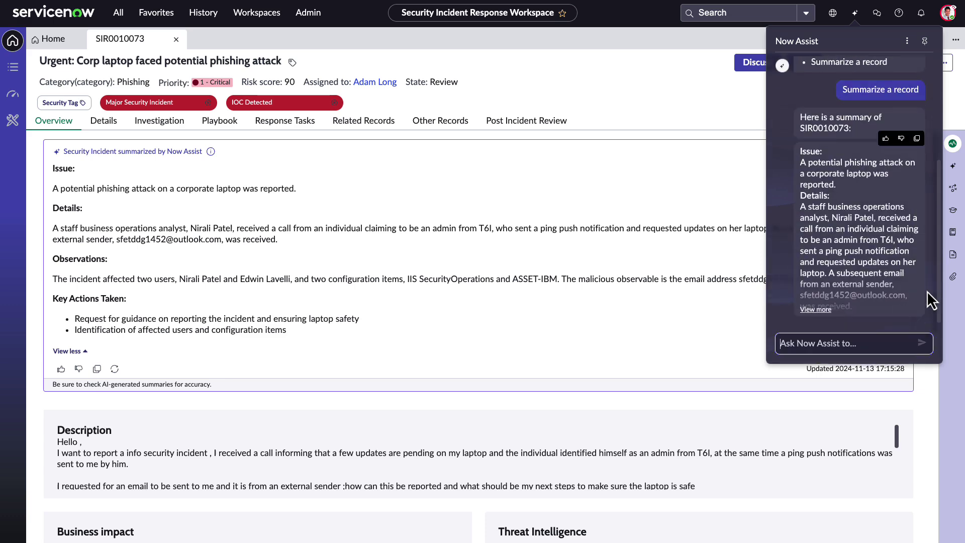
pyautogui.click(815, 309)
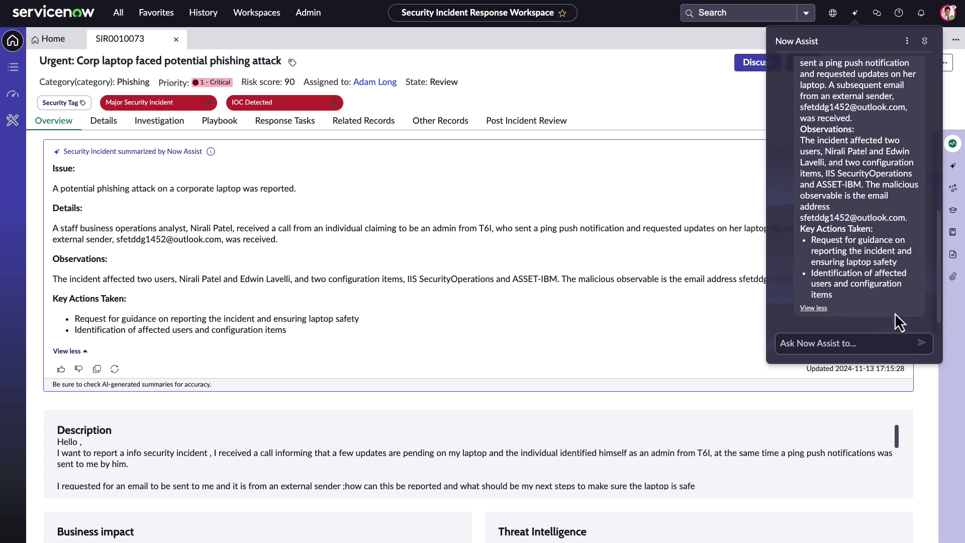
# Step: Ask Now Assist 'Who are the affected users?', read the answer, then close the chat
pyautogui.click(863, 343)
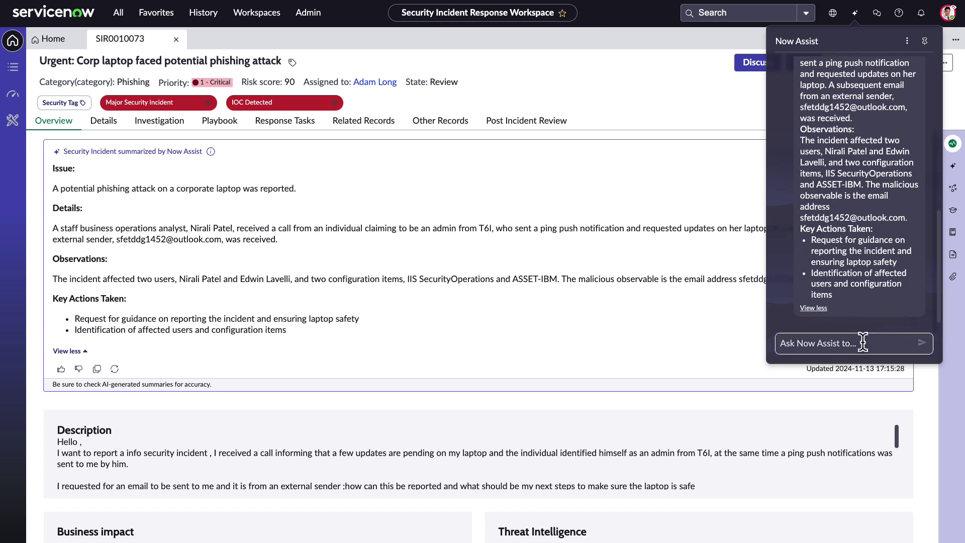
pyautogui.write('Who are th')
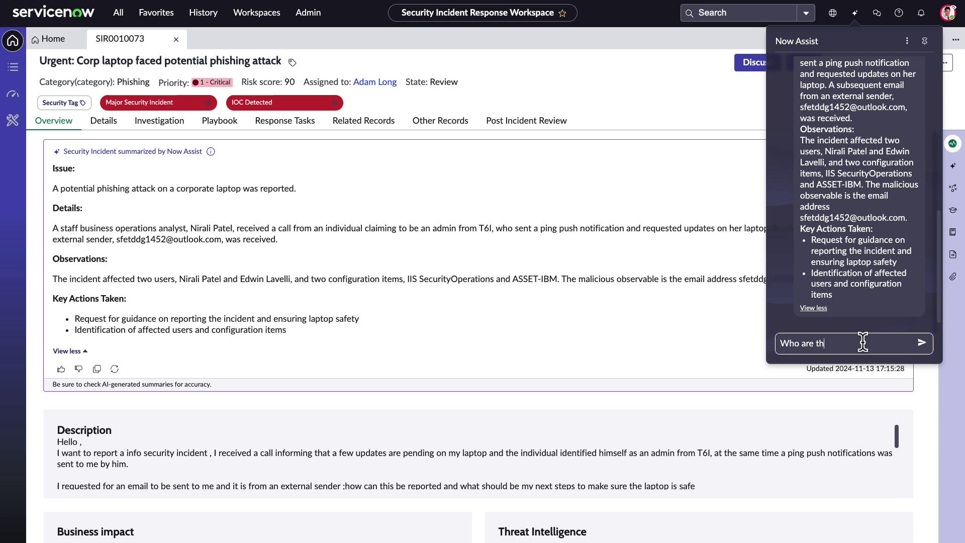
pyautogui.write('e affected users?')
pyautogui.click(922, 343)
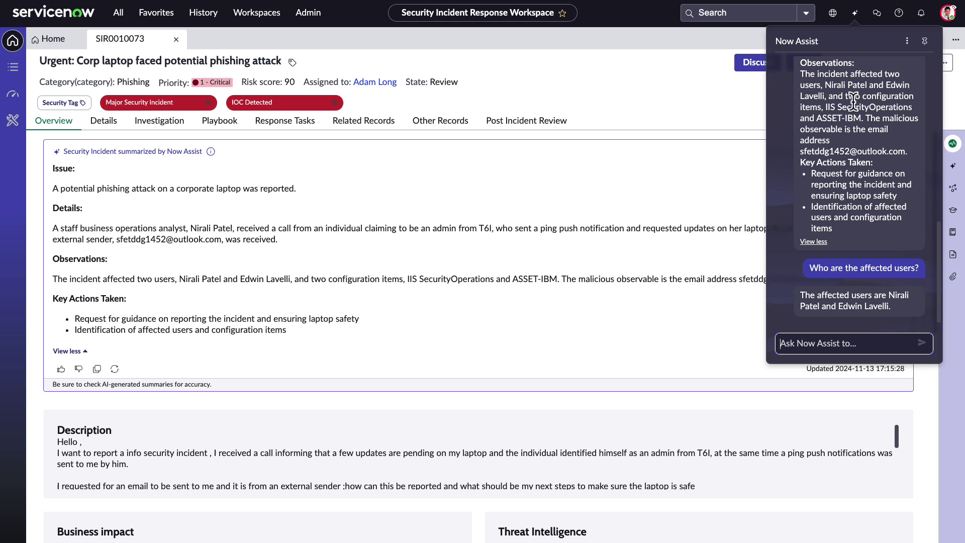
pyautogui.click(856, 14)
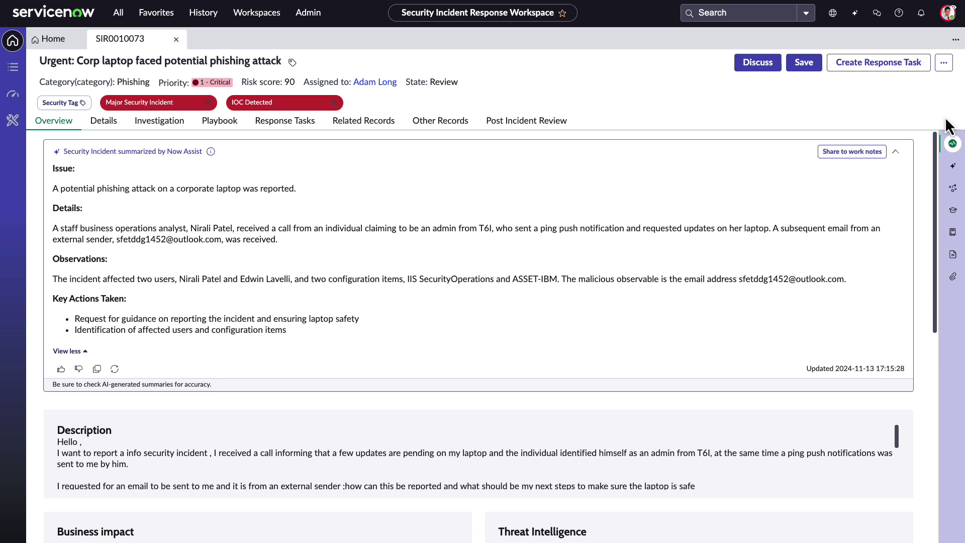
# Step: Get Now Assist recommended actions for SIR0010073, accepting the AI-content warning, and browse the cards
pyautogui.click(953, 166)
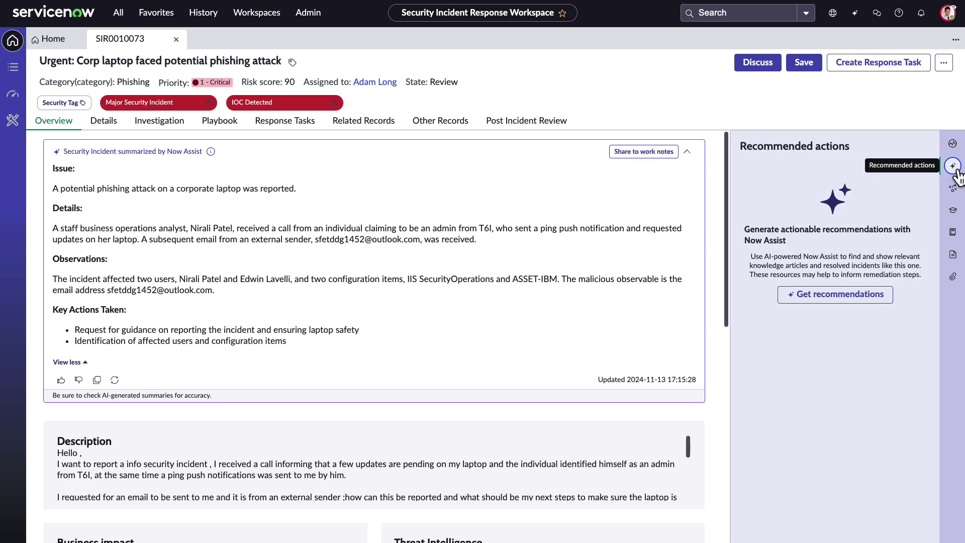
pyautogui.click(886, 311)
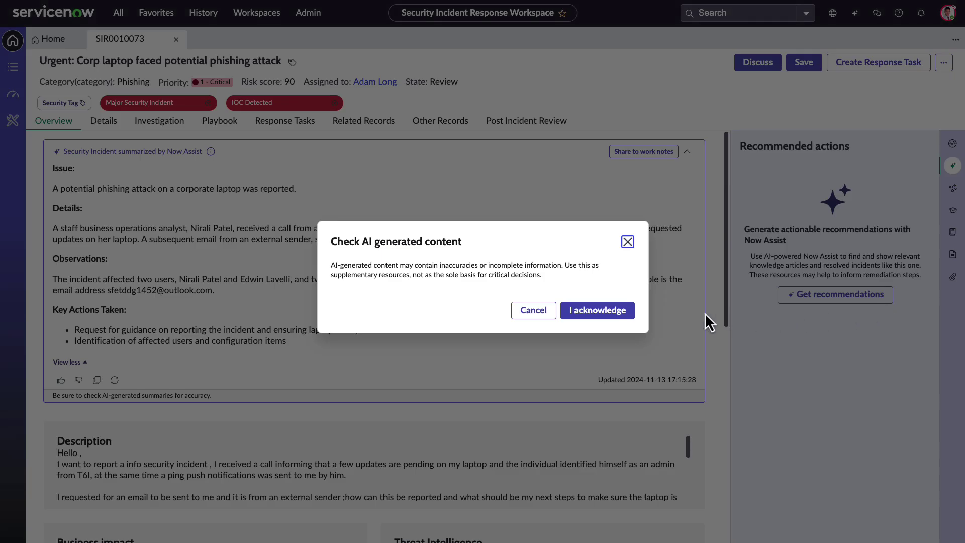
pyautogui.click(620, 317)
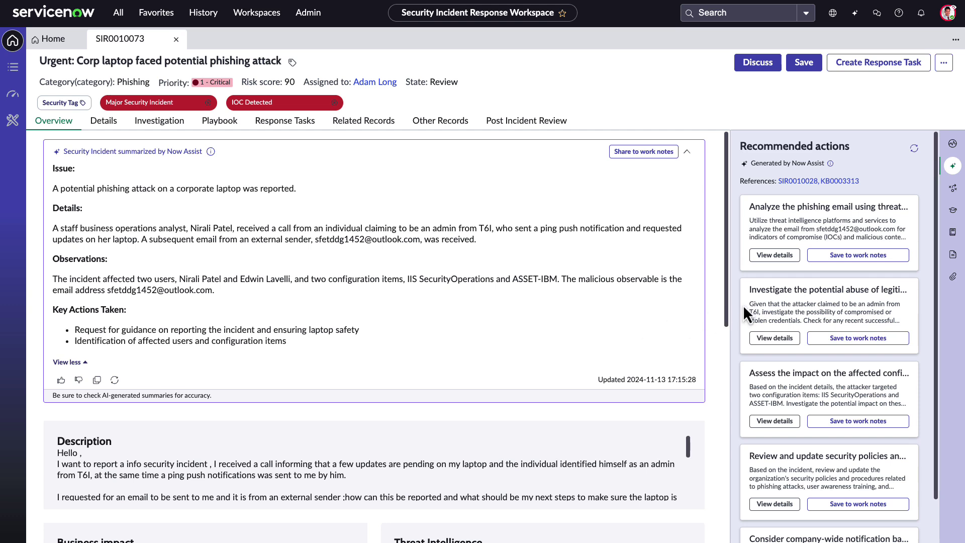
pyautogui.scroll(-1, 928, 354)
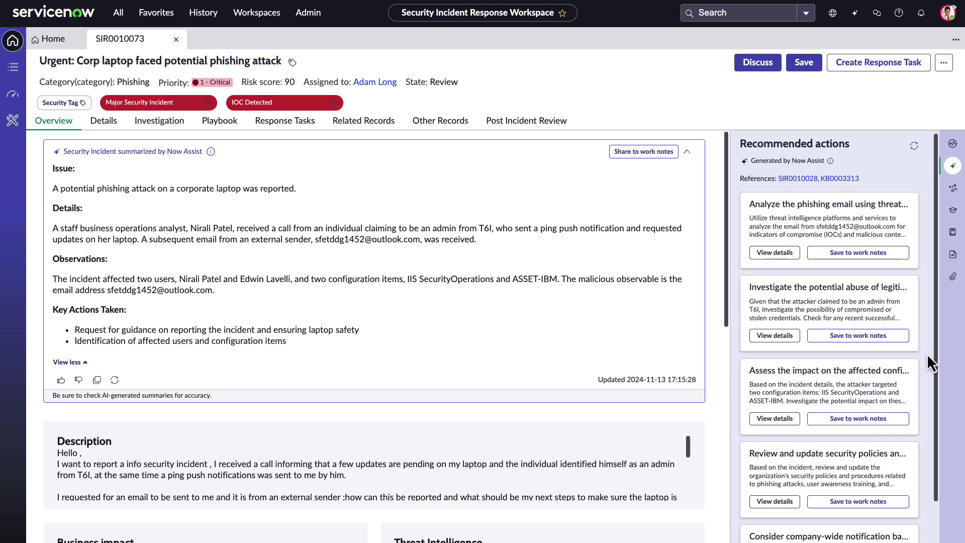
pyautogui.scroll(-2, 927, 354)
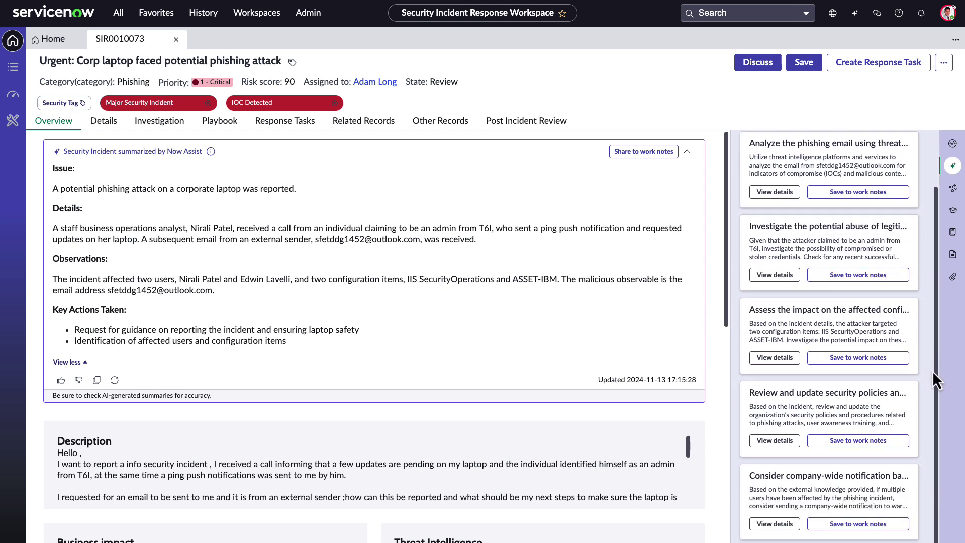
pyautogui.moveTo(936, 366); pyautogui.dragTo(935, 312)
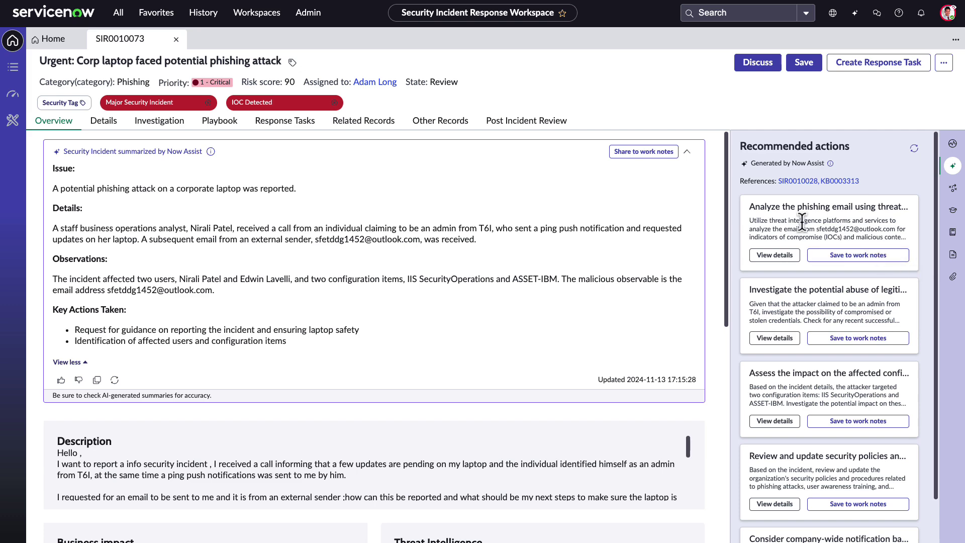
# Step: Switch SIR0010073 to its Details tab to see the full record form
pyautogui.click(119, 130)
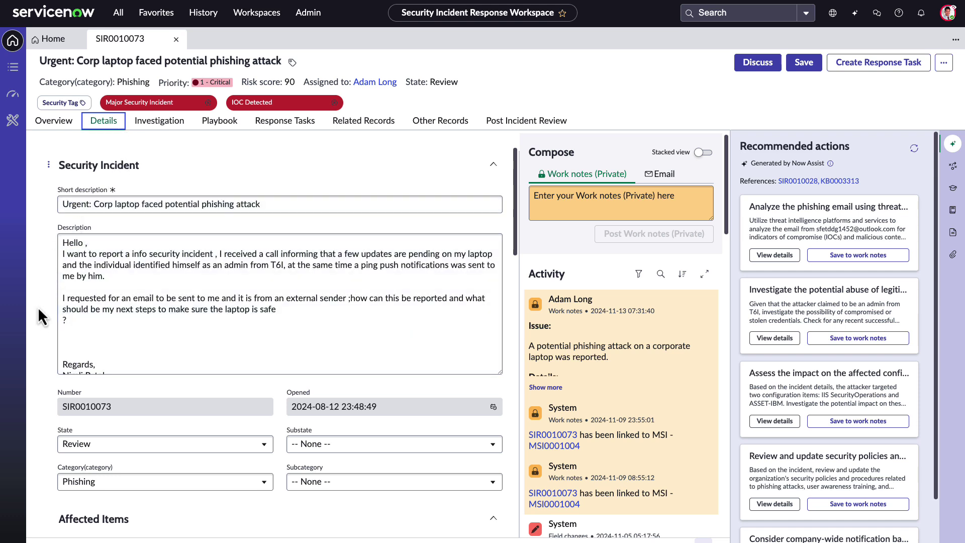
# Step: Set the incident State to Closed and review the generated post-incident analysis
pyautogui.scroll(-1, 40, 330)
pyautogui.scroll(-3, 40, 330)
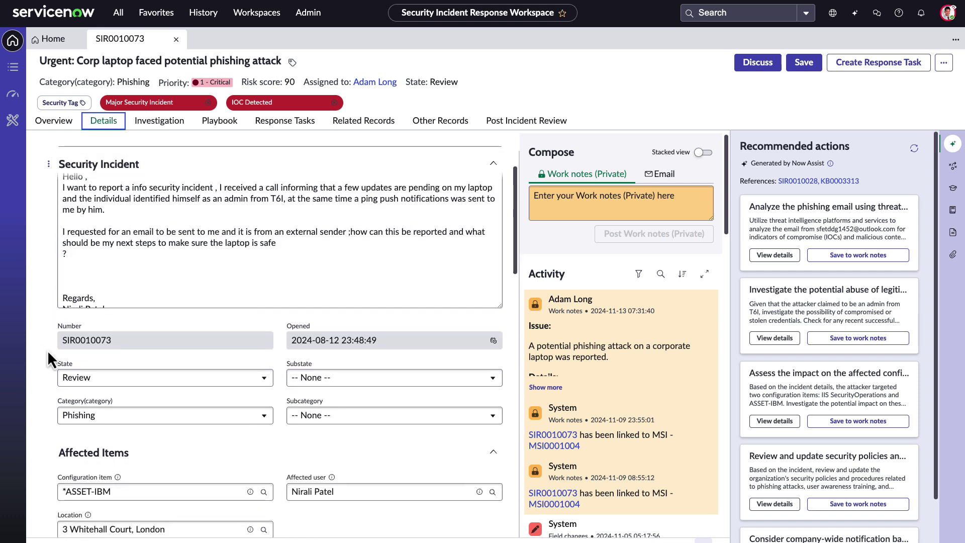
pyautogui.click(121, 379)
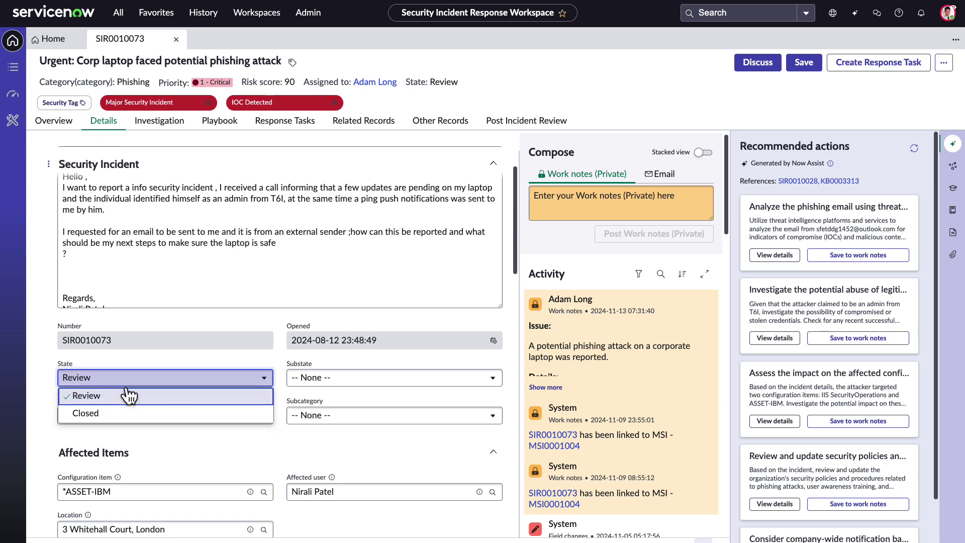
pyautogui.click(156, 413)
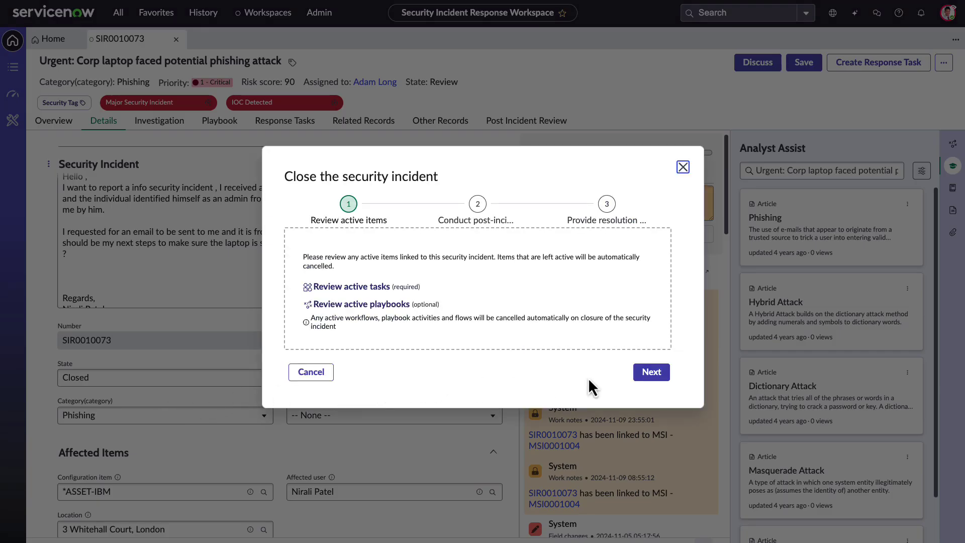
pyautogui.click(651, 377)
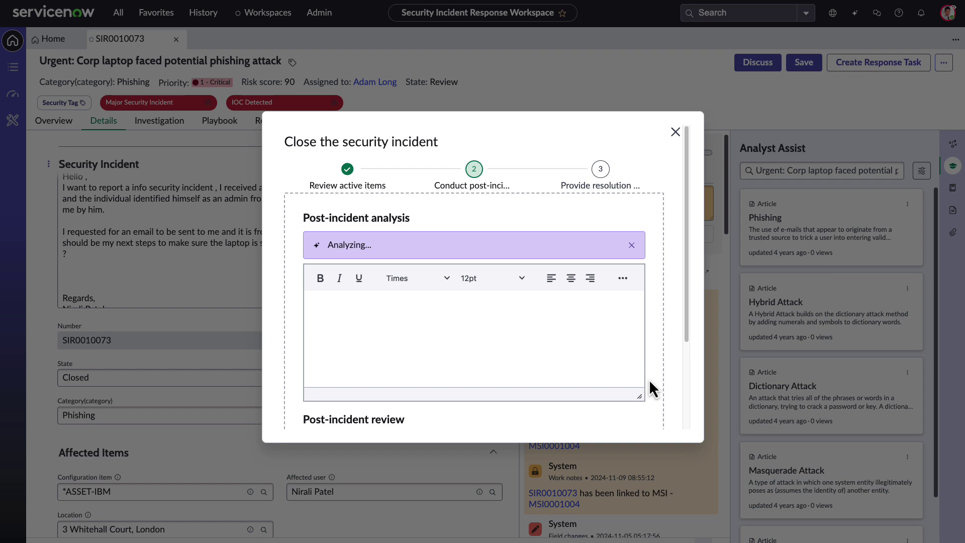
pyautogui.click(585, 355)
pyautogui.scroll(-1, 584, 357)
pyautogui.scroll(-3, 585, 355)
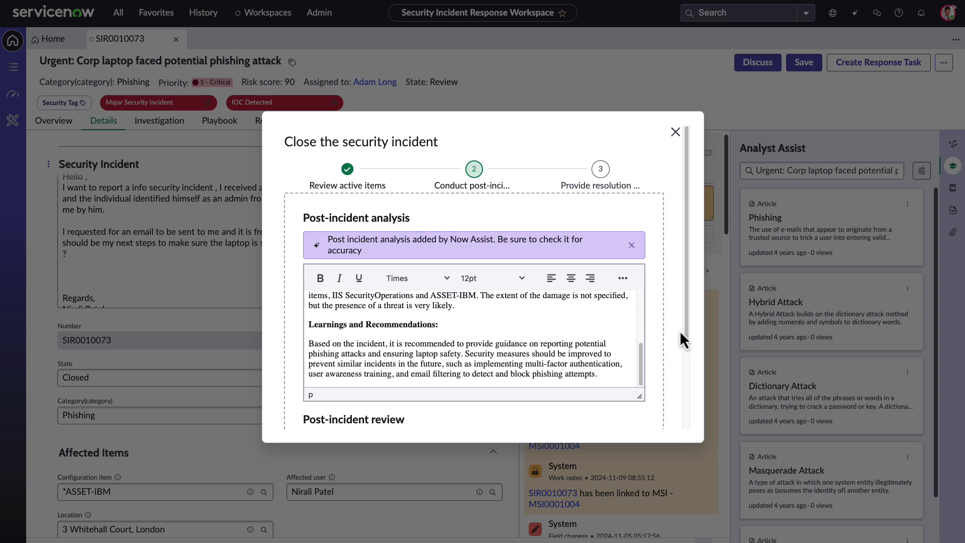
pyautogui.moveTo(686, 334); pyautogui.dragTo(692, 409)
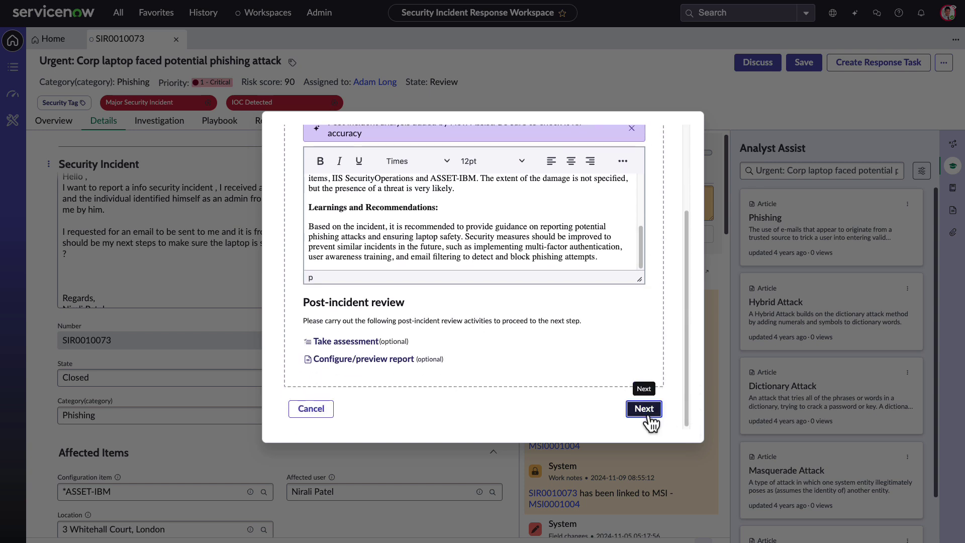
# Step: Review the resolution close notes, choose close code 'Investigation completed', and close the incident
pyautogui.click(649, 414)
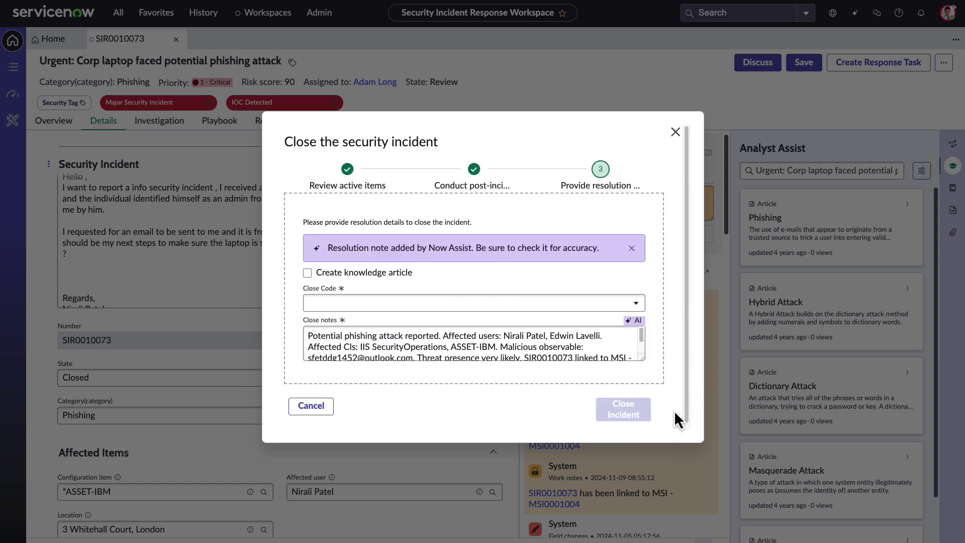
pyautogui.moveTo(642, 358); pyautogui.dragTo(643, 392)
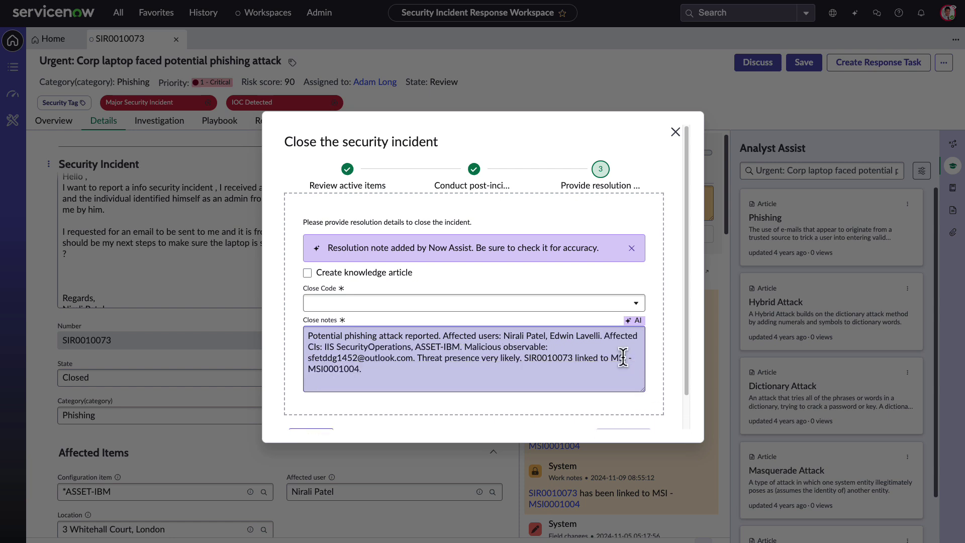
pyautogui.scroll(-1, 631, 337)
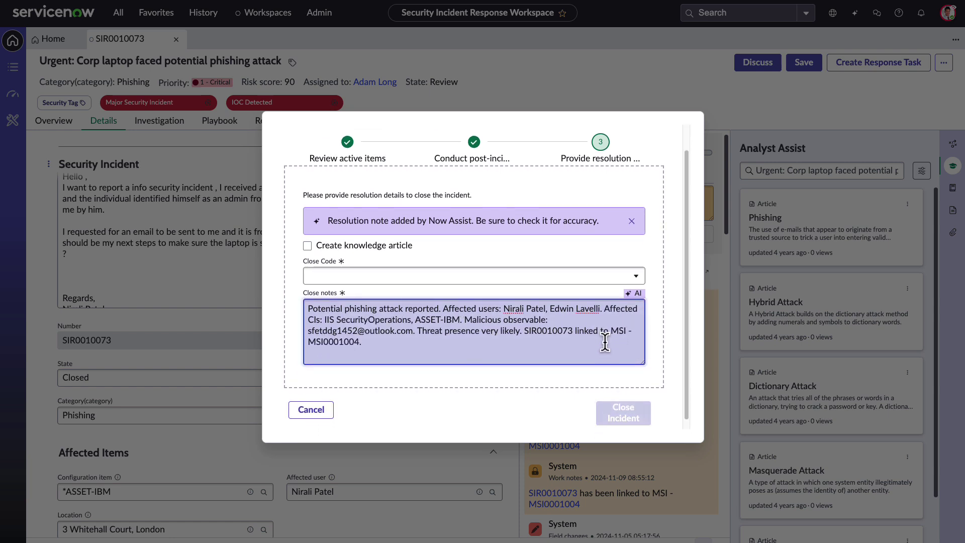
pyautogui.click(621, 272)
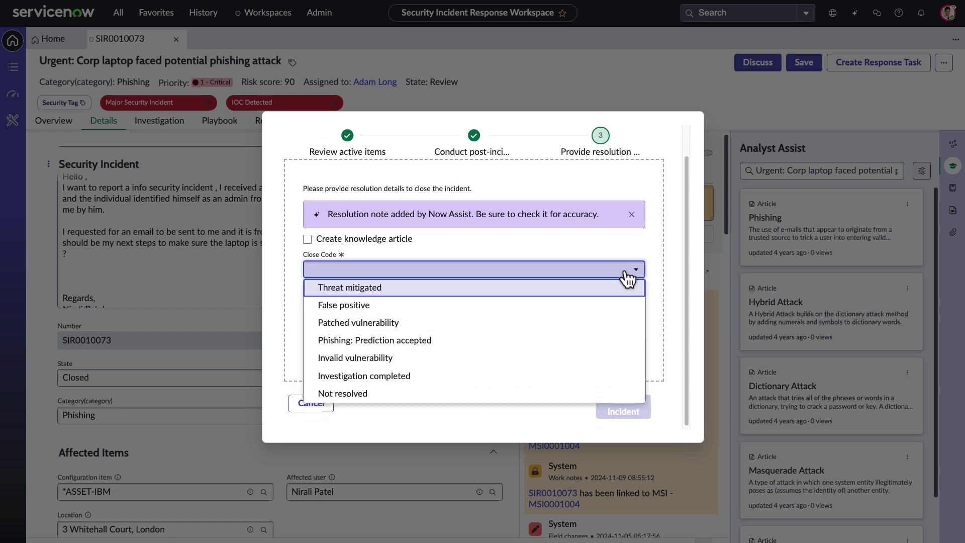
pyautogui.click(575, 376)
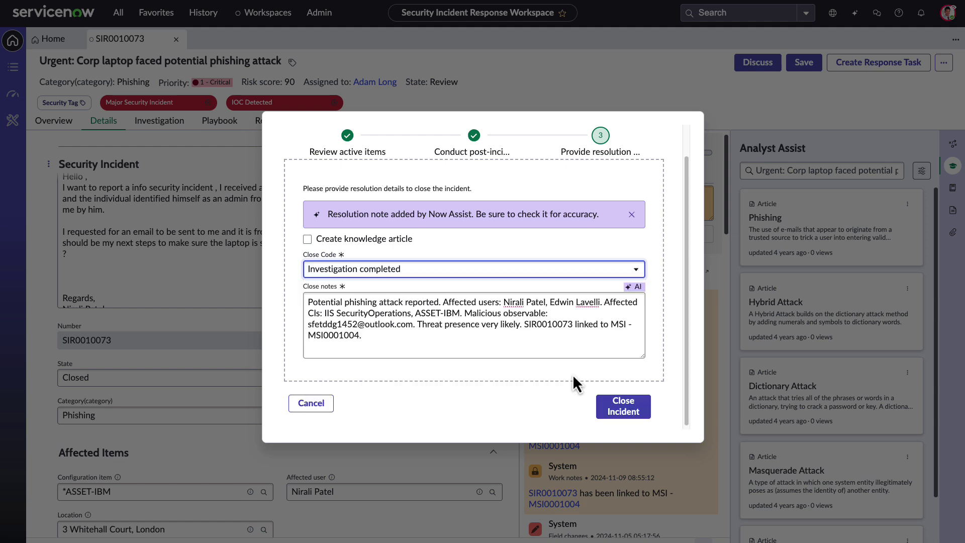
pyautogui.click(648, 413)
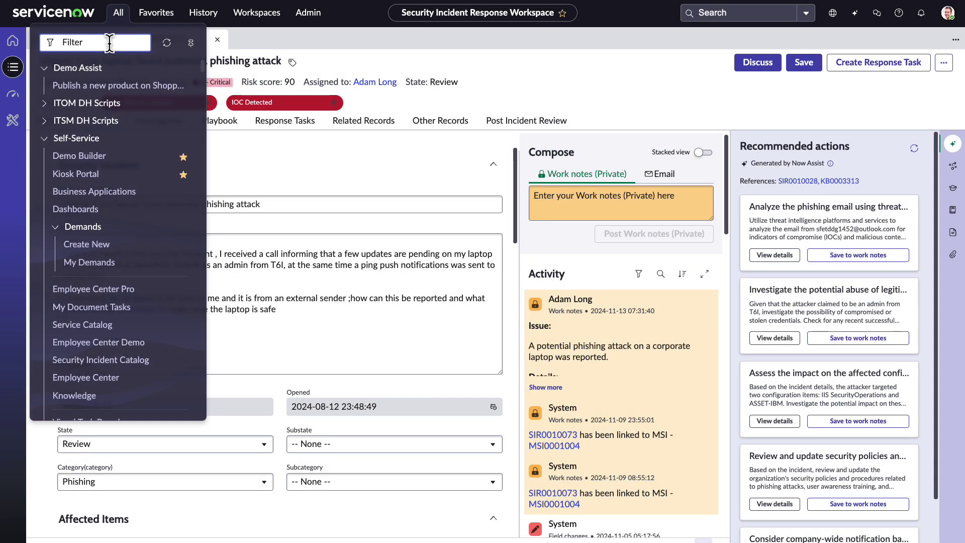
# Step: Go to Now Assist Admin Features, Security Operations, and view the Security Incident feature details
pyautogui.write('Now Assist')
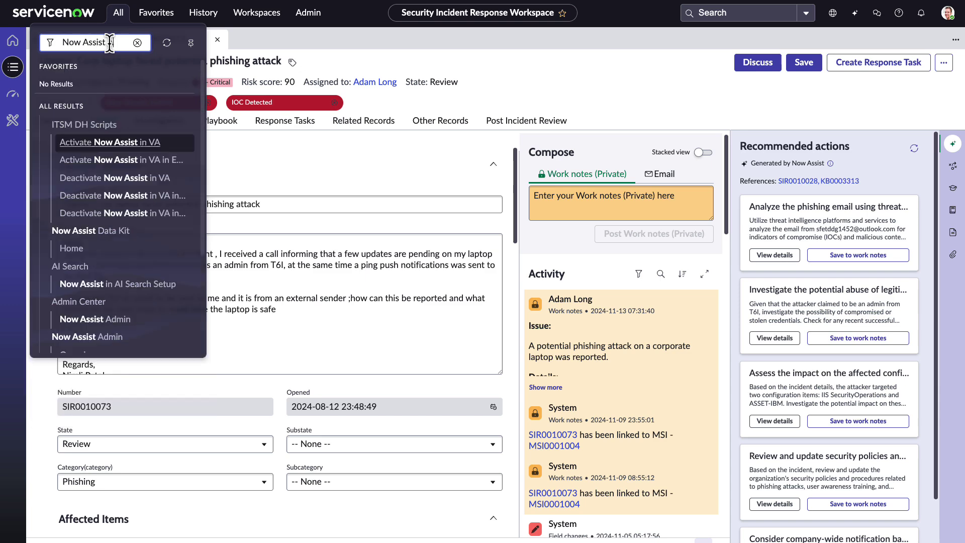
pyautogui.write(' Admin')
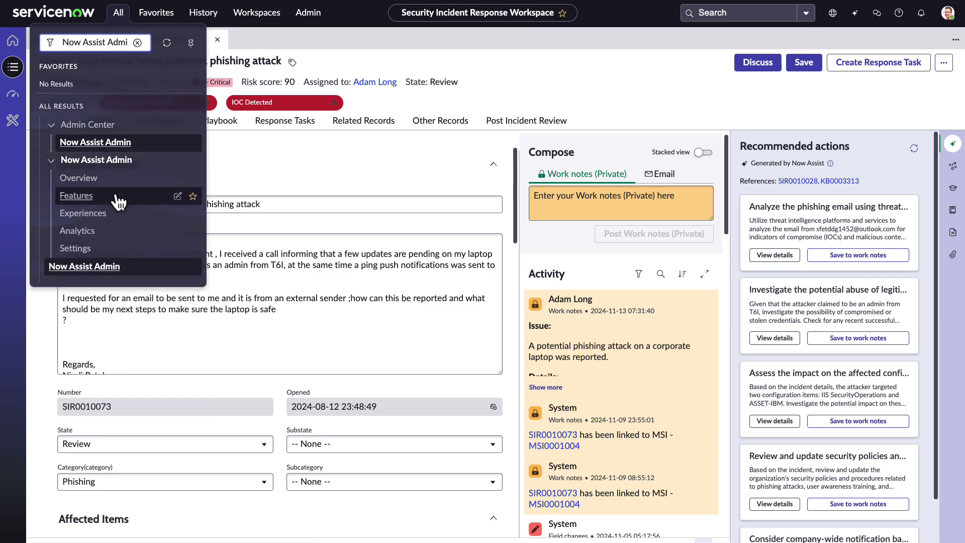
pyautogui.click(76, 195)
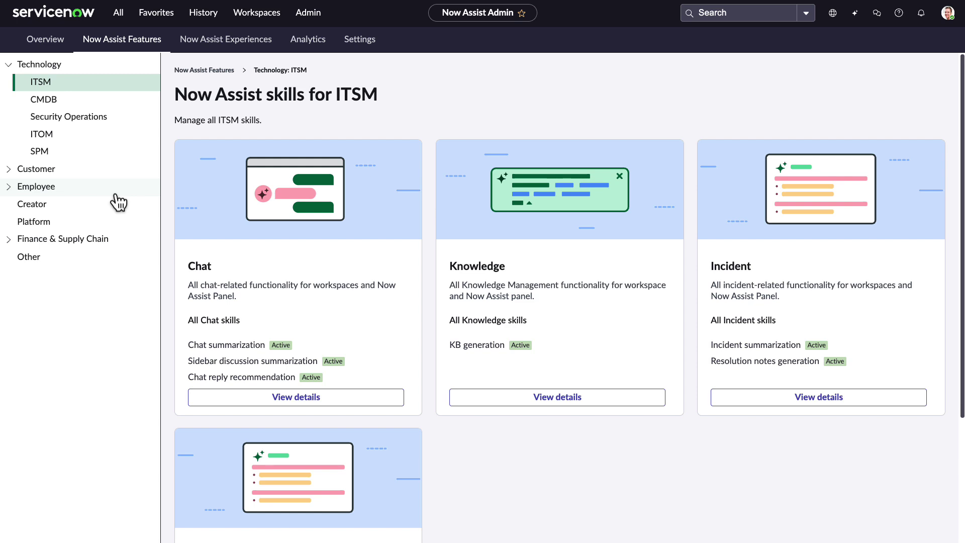
pyautogui.click(109, 121)
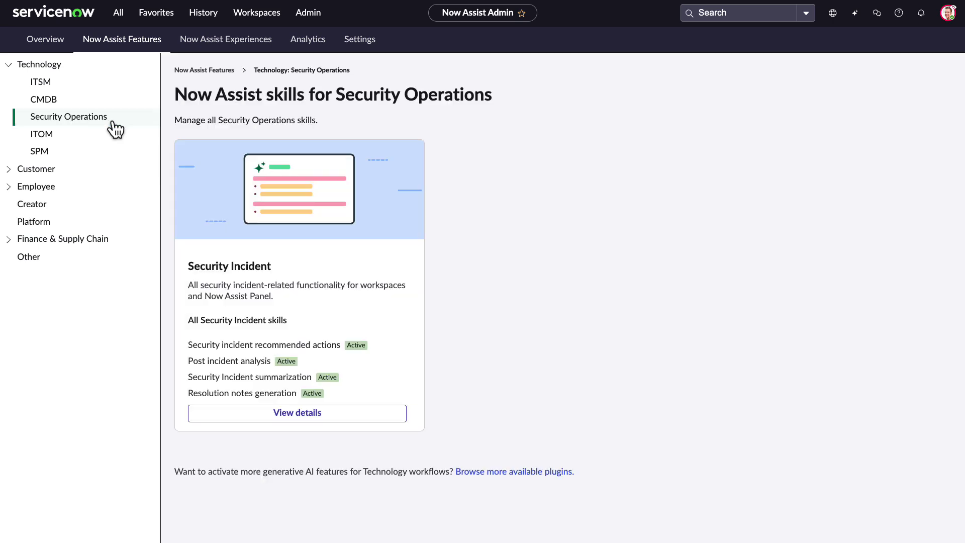
pyautogui.click(112, 123)
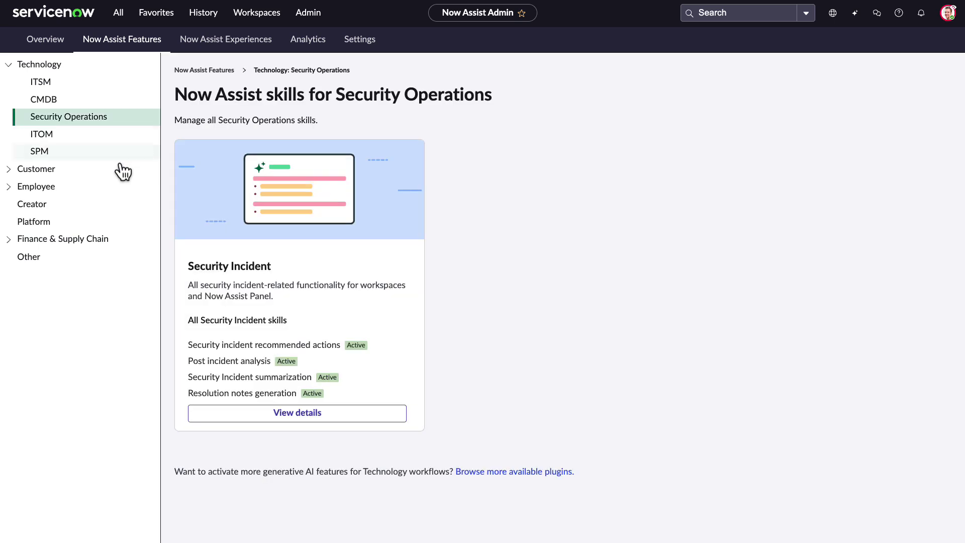
pyautogui.click(255, 418)
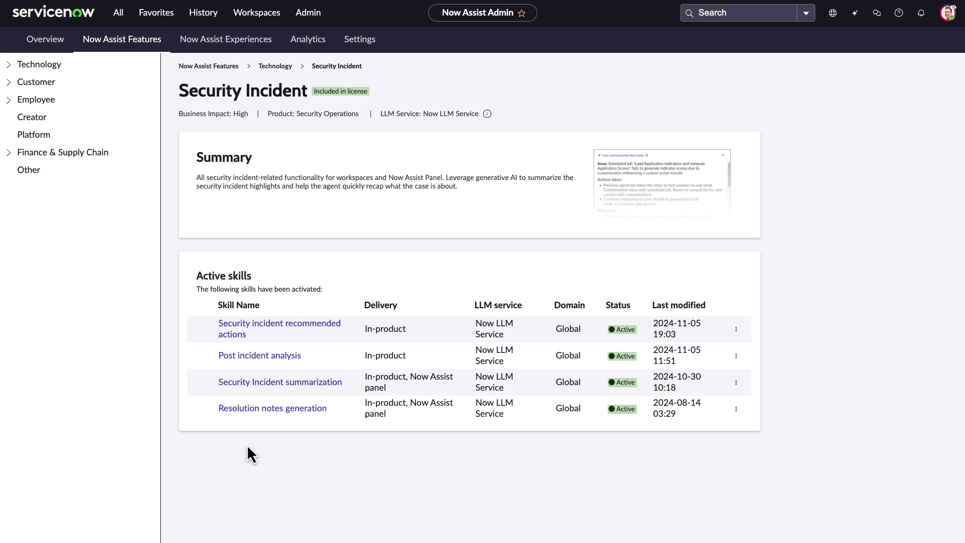
# Step: Open the Security Incident summarization skill and view its six sn_si_incident input fields
pyautogui.click(289, 389)
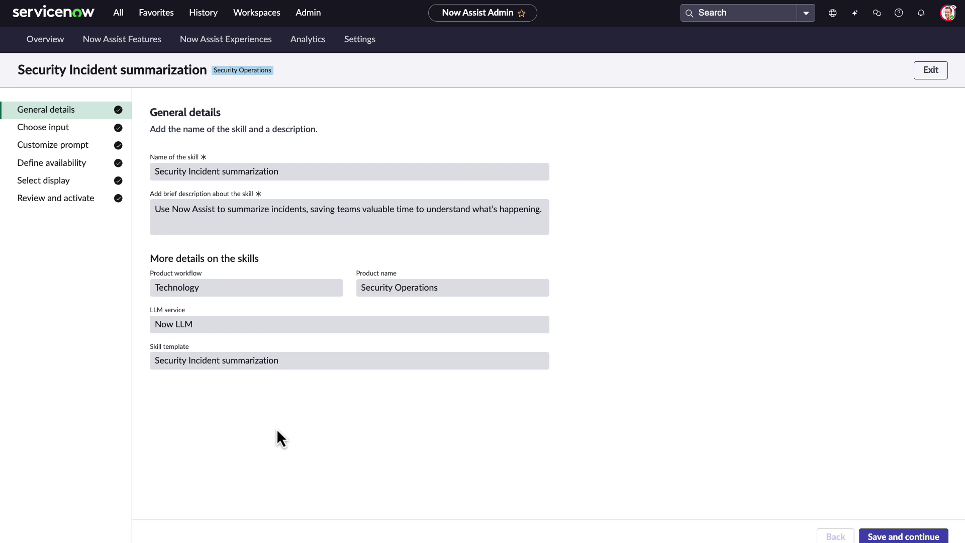
pyautogui.click(90, 132)
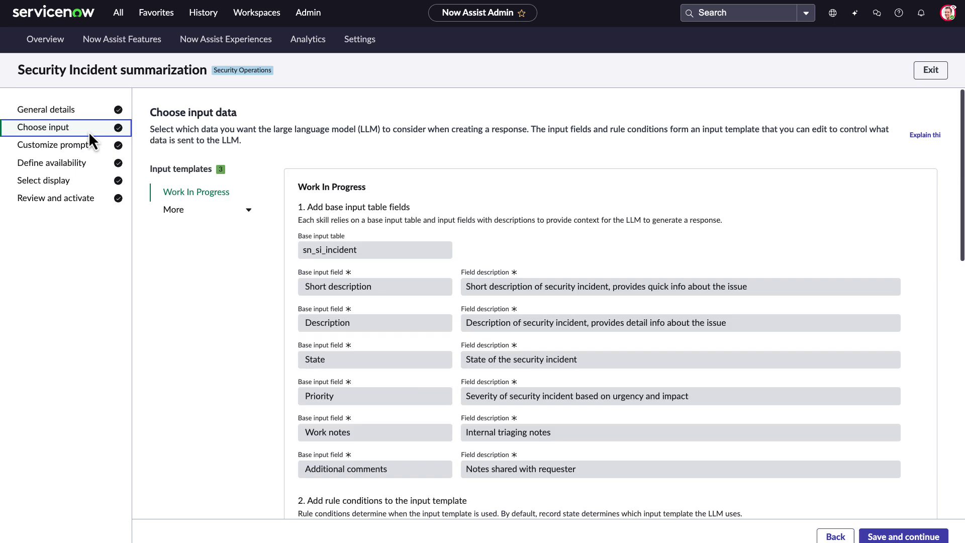
# Step: Switch to the Review input template and look through its fields
pyautogui.click(249, 211)
pyautogui.click(243, 227)
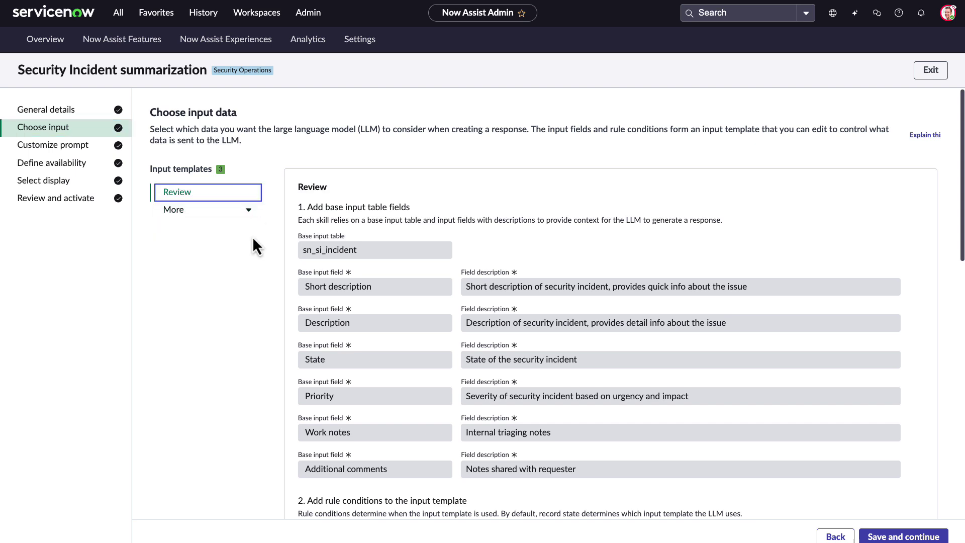
pyautogui.scroll(-8, 289, 321)
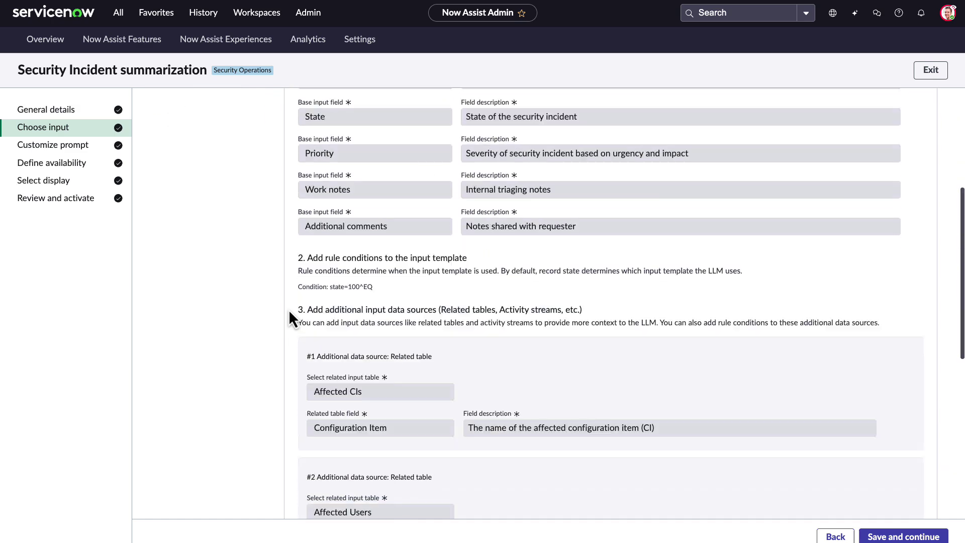
pyautogui.scroll(-5, 290, 313)
pyautogui.scroll(13, 290, 313)
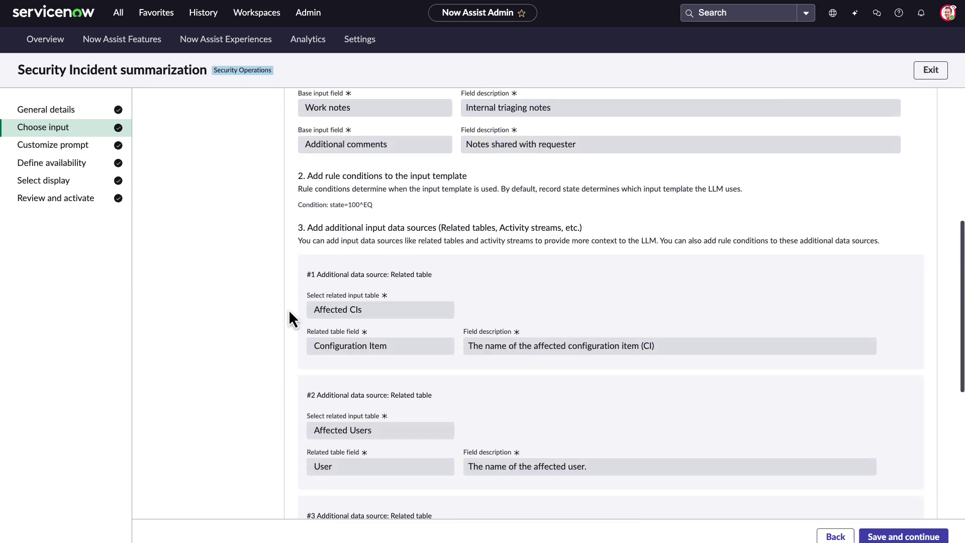
# Step: Switch to the Closed input template and review its eight fields, including Close code and Close notes
pyautogui.click(249, 212)
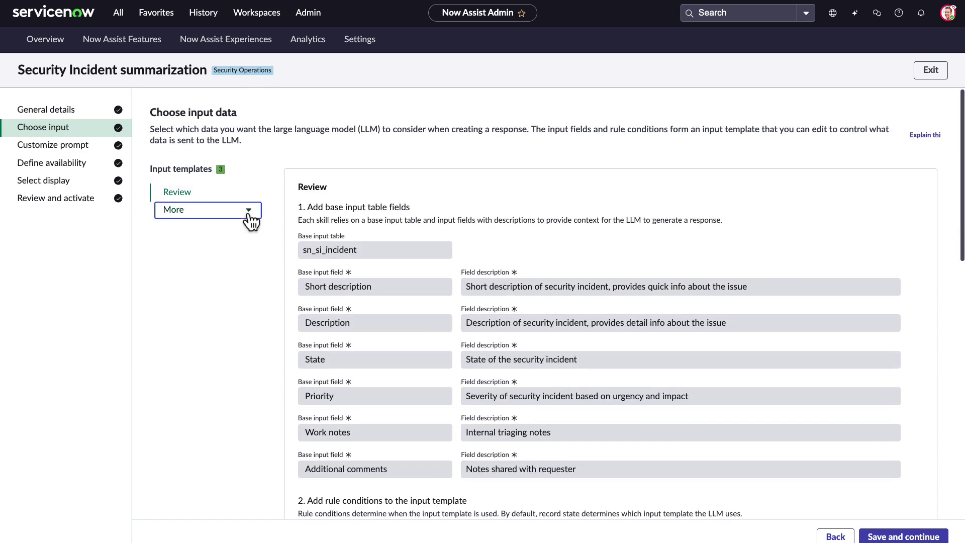
pyautogui.click(226, 247)
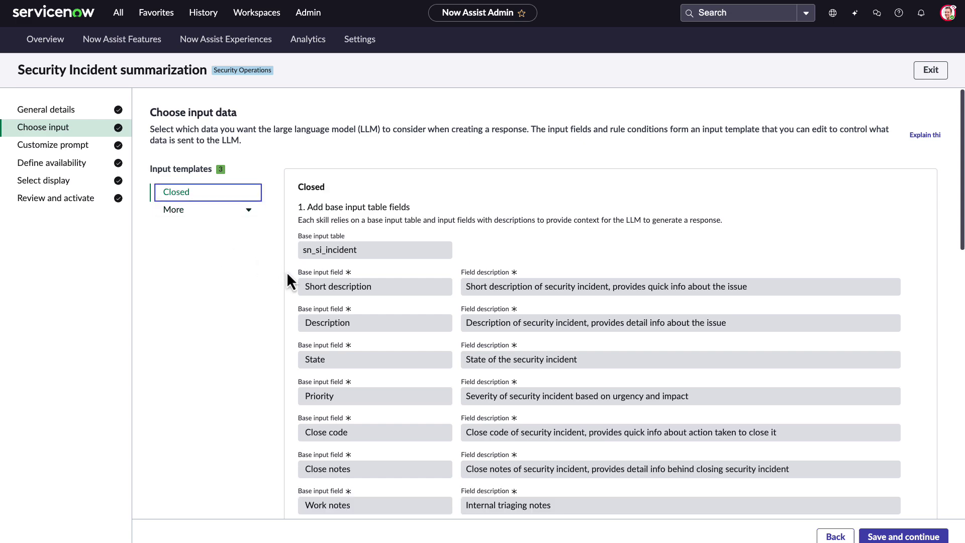
pyautogui.scroll(-1, 287, 274)
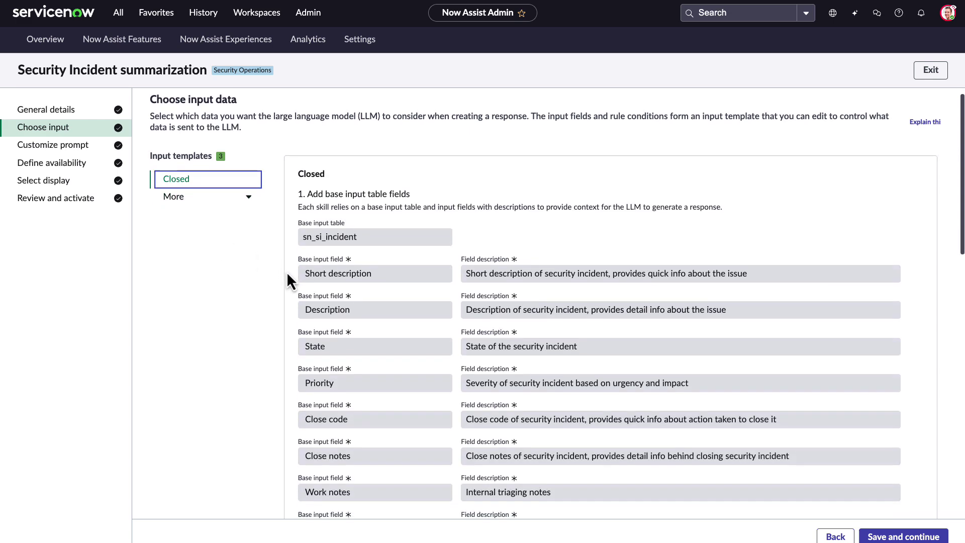
pyautogui.scroll(-4, 287, 274)
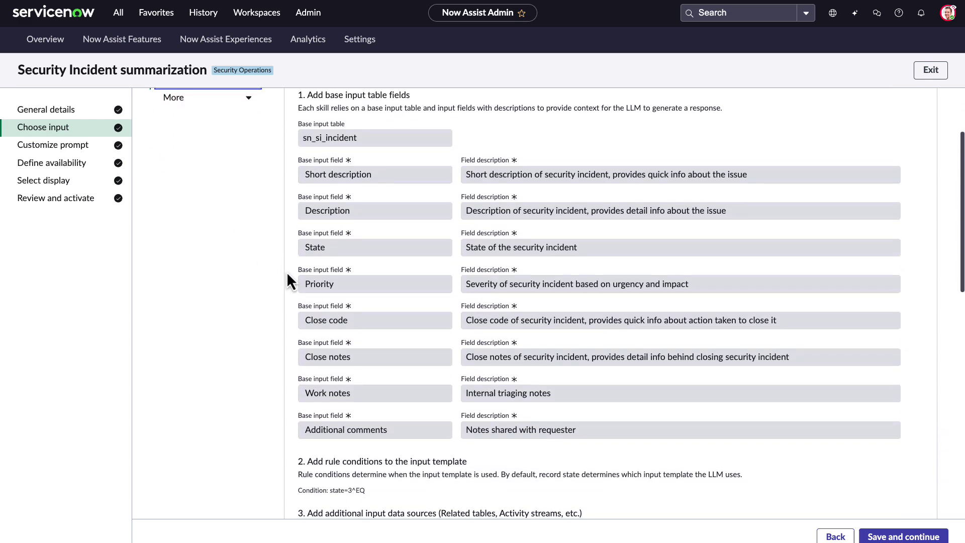
pyautogui.scroll(-5, 287, 276)
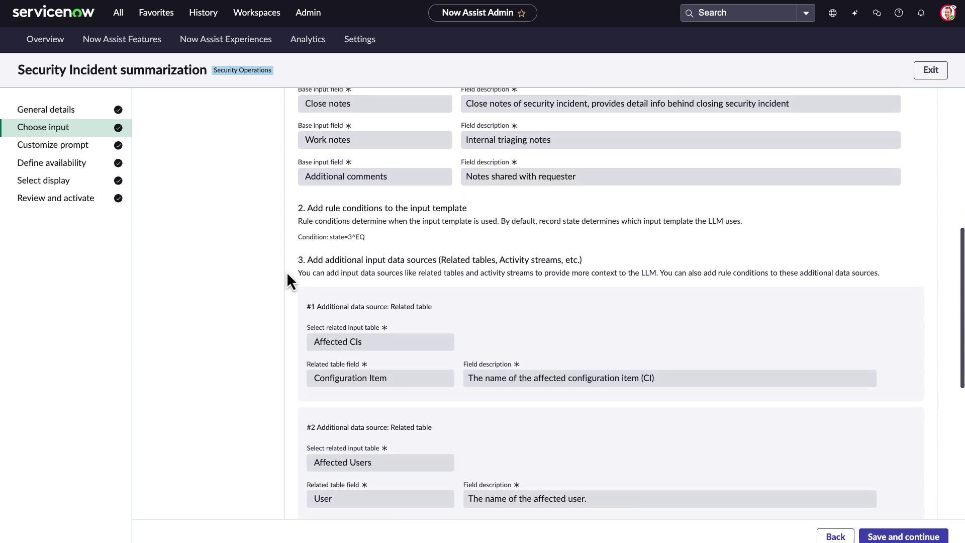
pyautogui.scroll(-5, 287, 276)
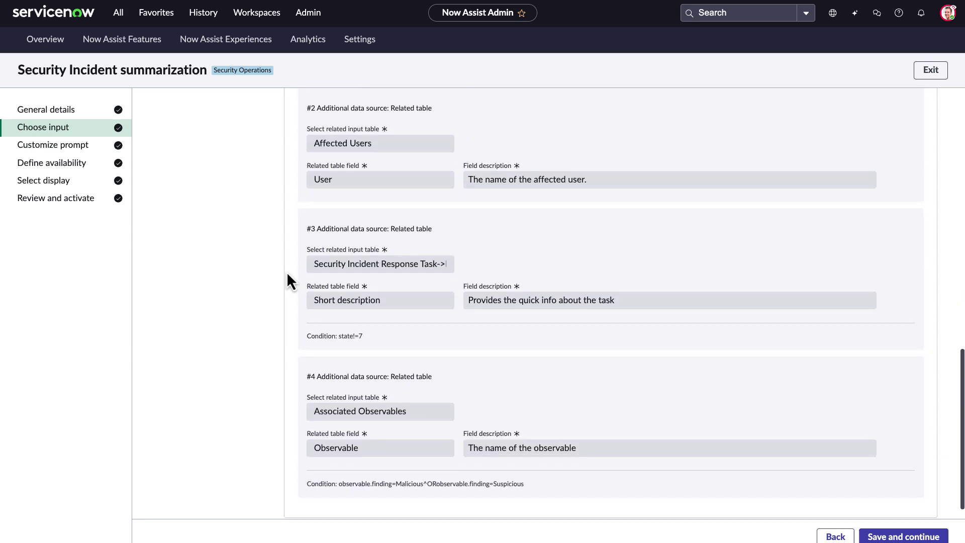
pyautogui.scroll(12, 287, 276)
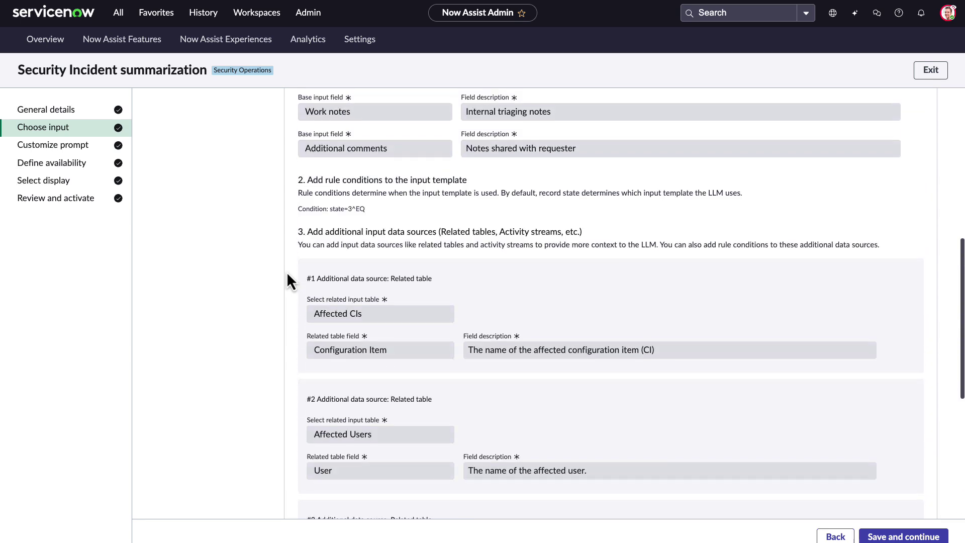
pyautogui.scroll(2, 288, 282)
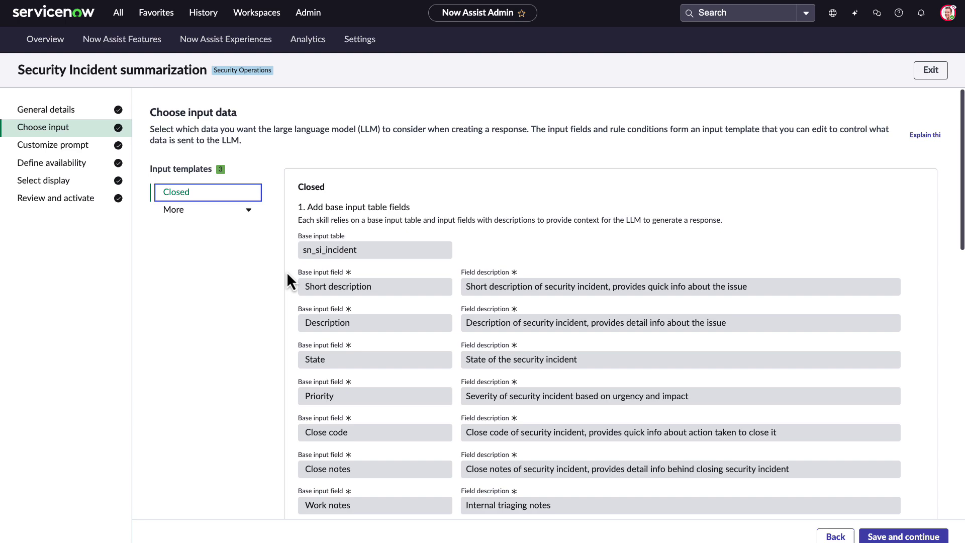